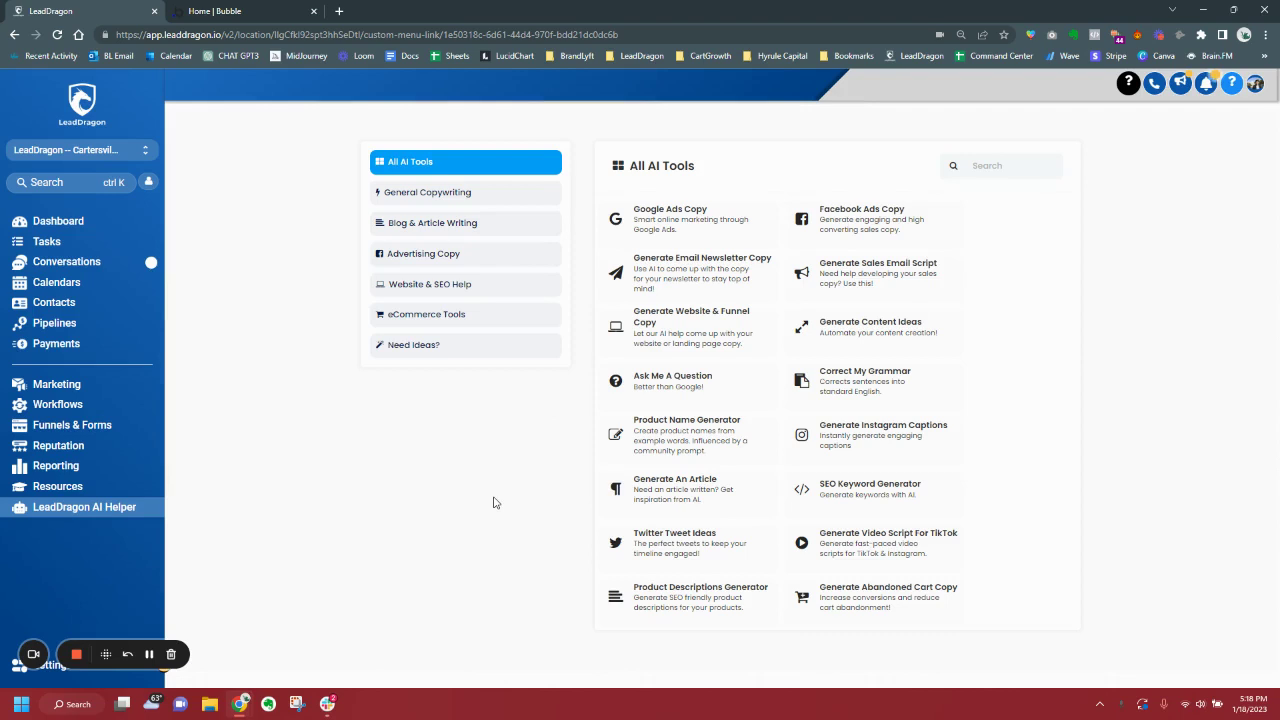
Generate Facebook ads copy for the product "Organic Coffee" with the description "Chattanooga Tennessee Locally Sourced".
{"action": "left_click", "coordinate": [840, 237]}
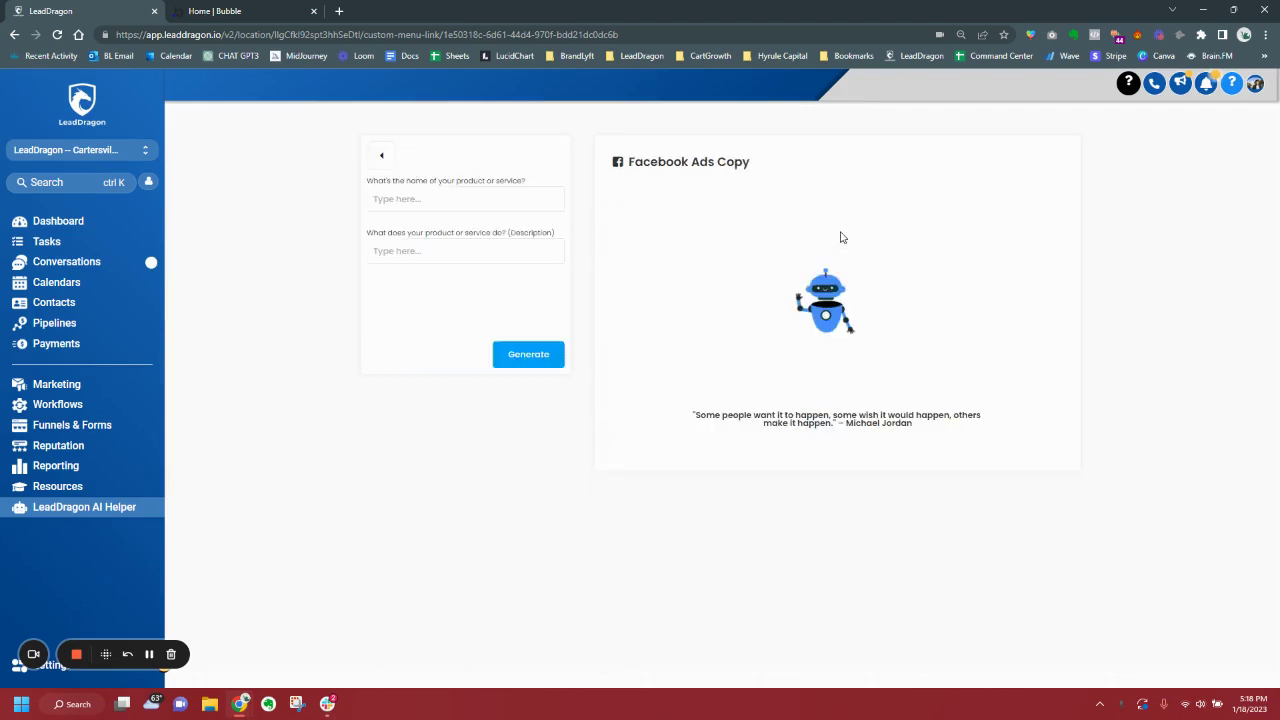
{"action": "left_click", "coordinate": [388, 209]}
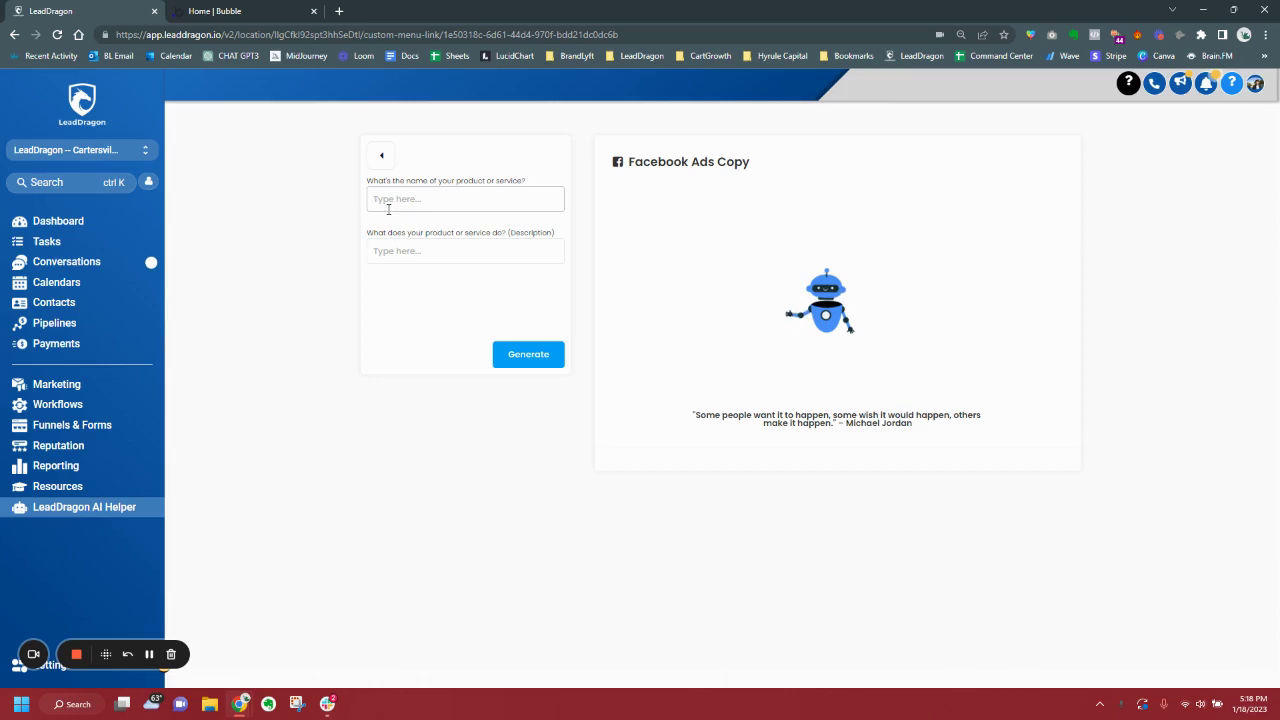
{"action": "type", "text": "Organic Coffee"}
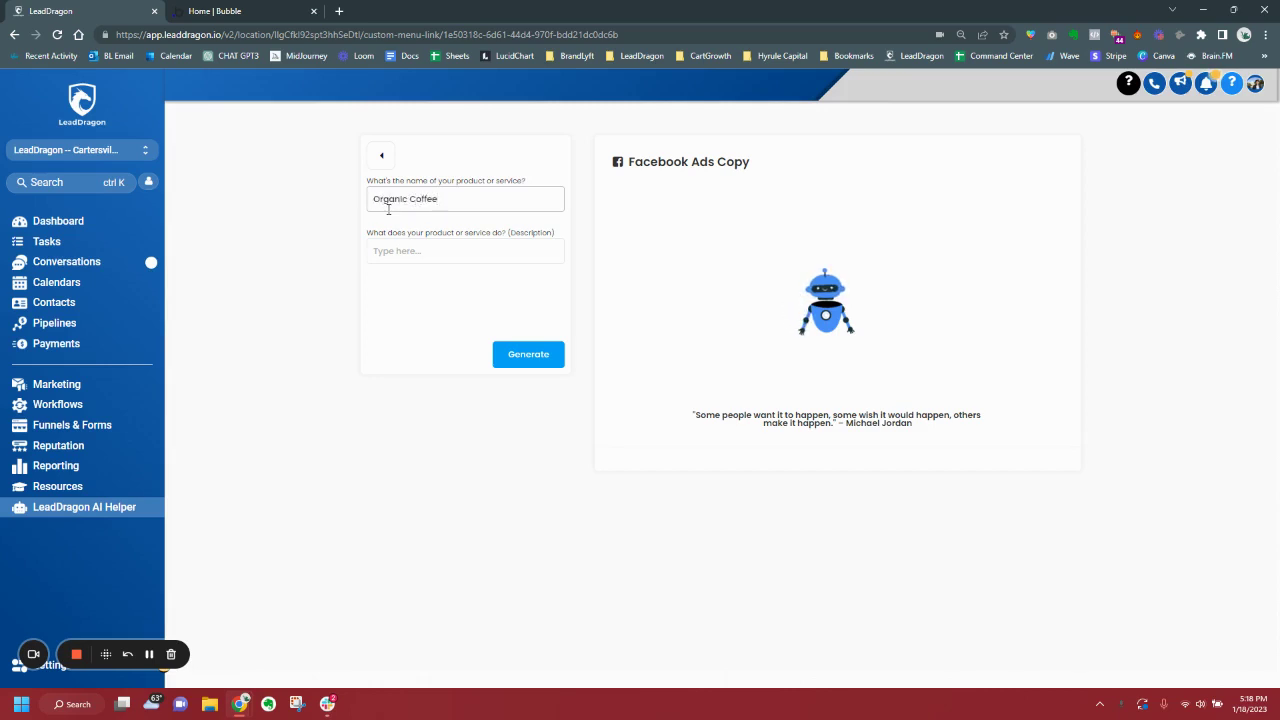
{"action": "key", "text": "Tab"}
{"action": "type", "text": "C"}
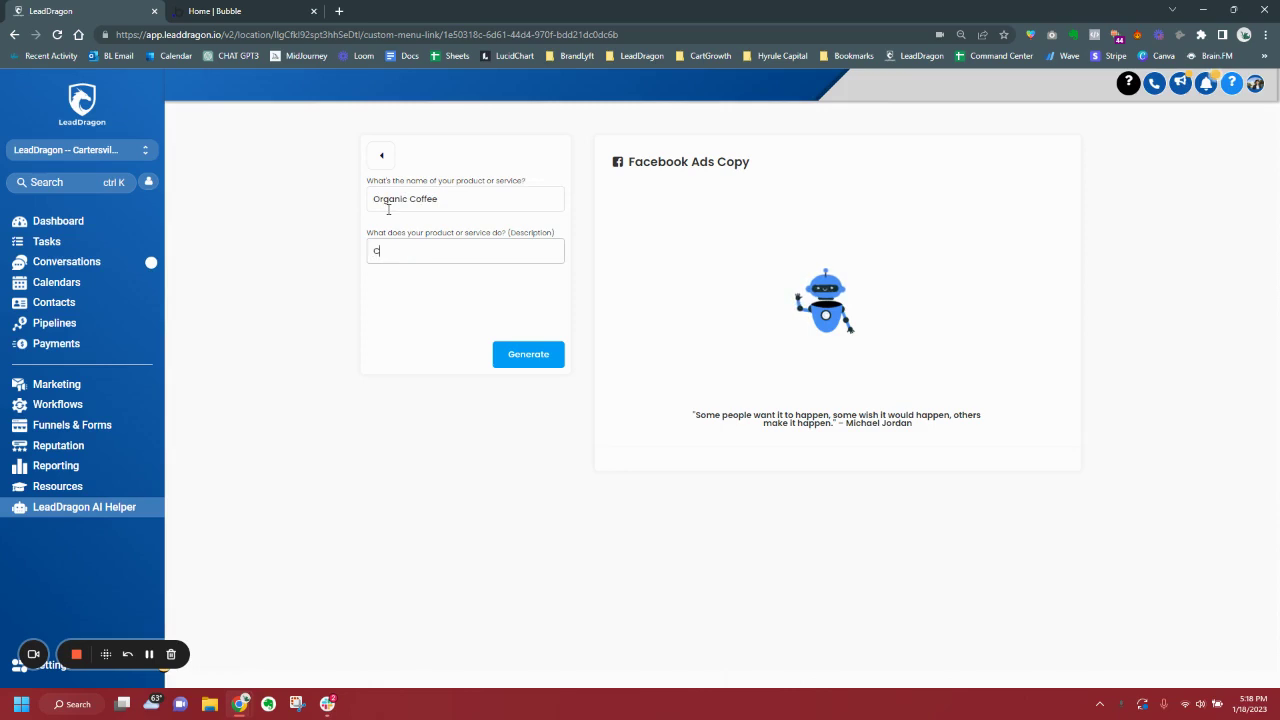
{"action": "type", "text": "hattanooga Tennessee"}
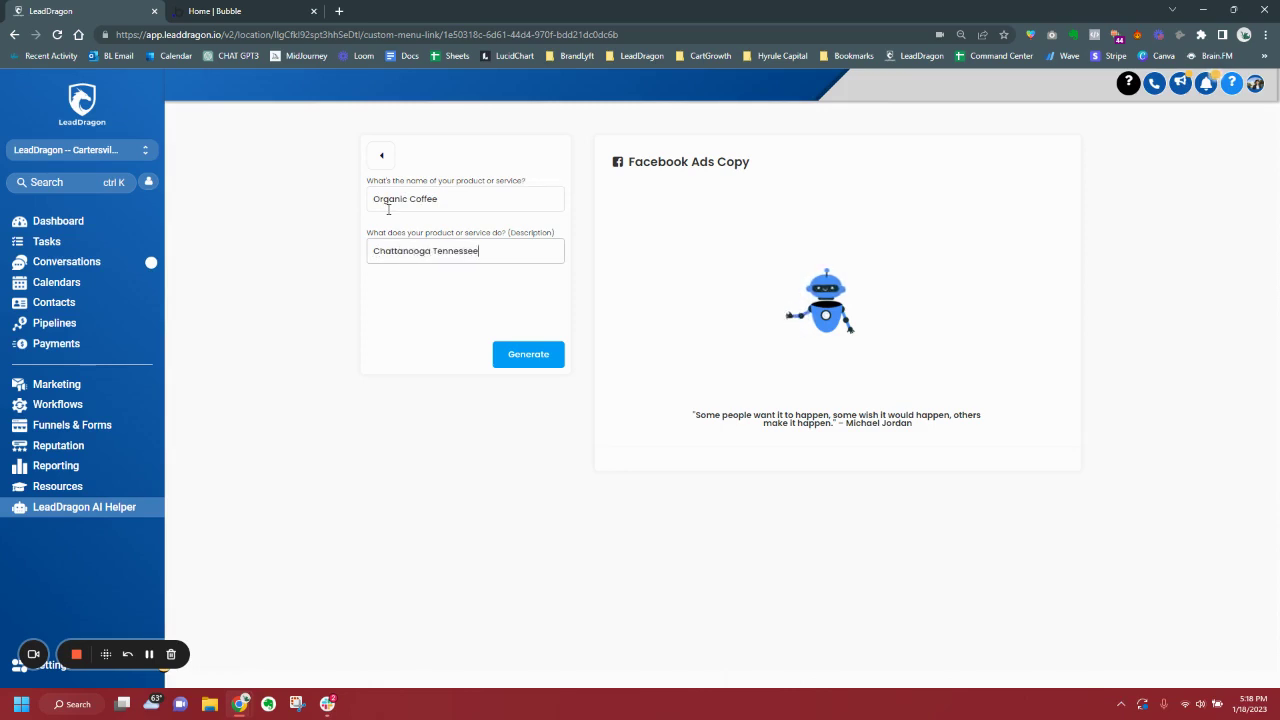
{"action": "type", "text": " HoLocally Sourced"}
{"action": "left_click", "coordinate": [547, 363]}
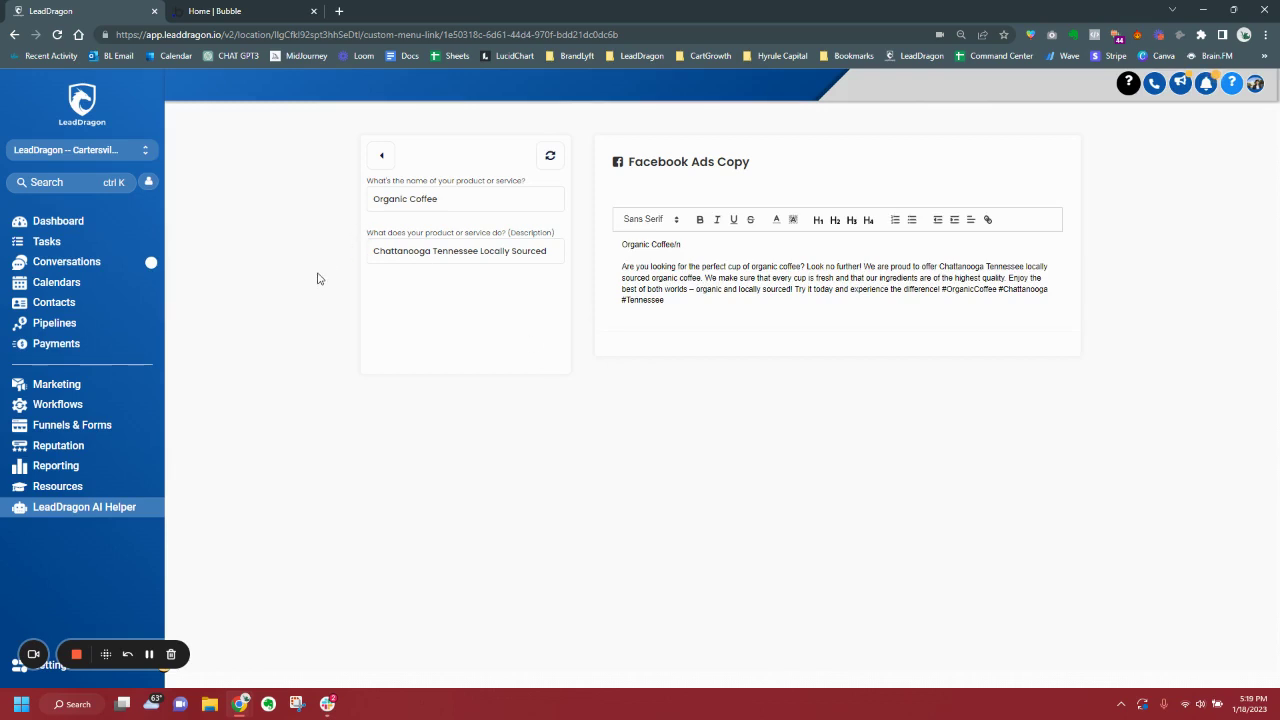
View the LeadDragon AI Dashboard app in Bubble and browse the General Copywriting category of the LeadDragon AI tools.
{"action": "left_click", "coordinate": [236, 11]}
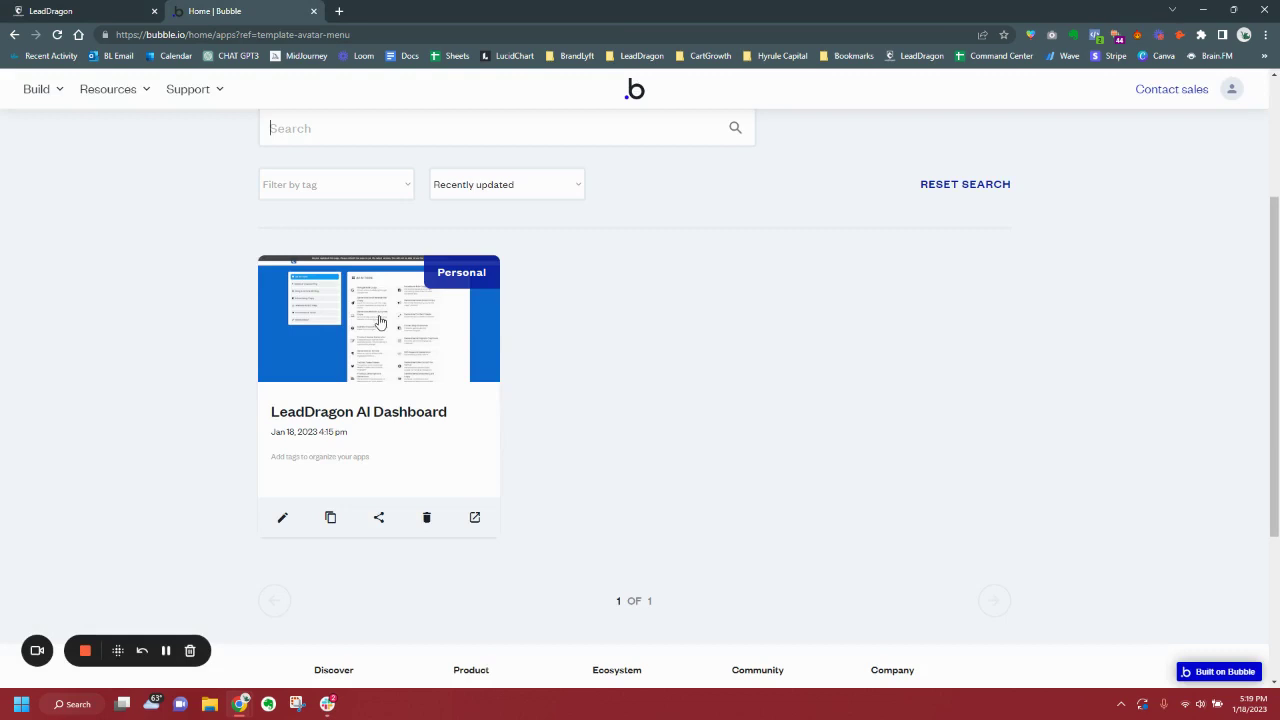
{"action": "left_click", "coordinate": [122, 11]}
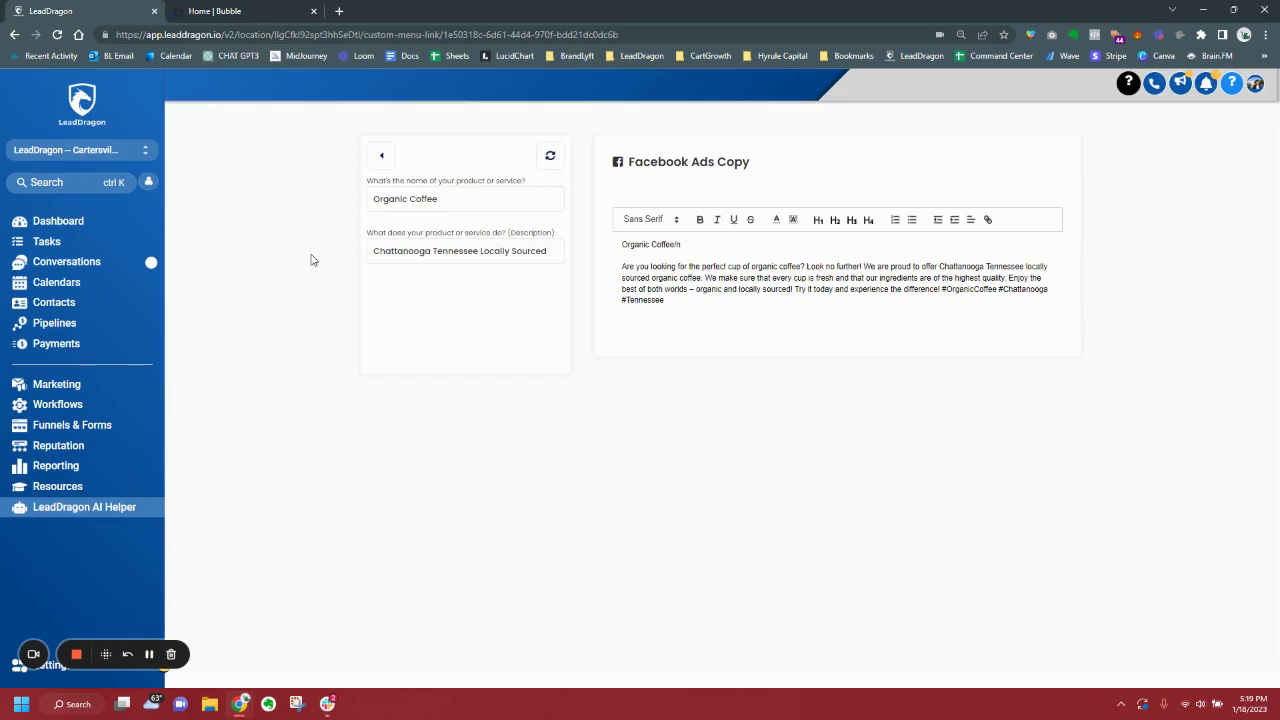
{"action": "left_click", "coordinate": [382, 158]}
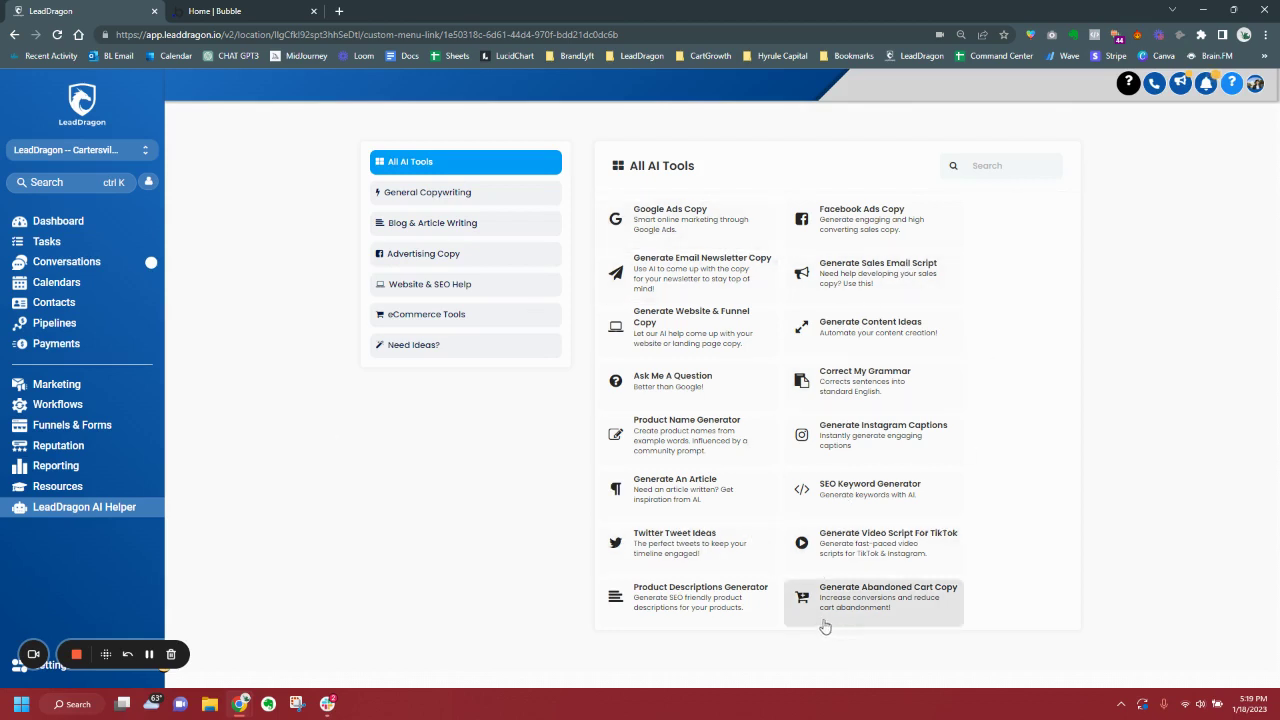
{"action": "left_click", "coordinate": [425, 196]}
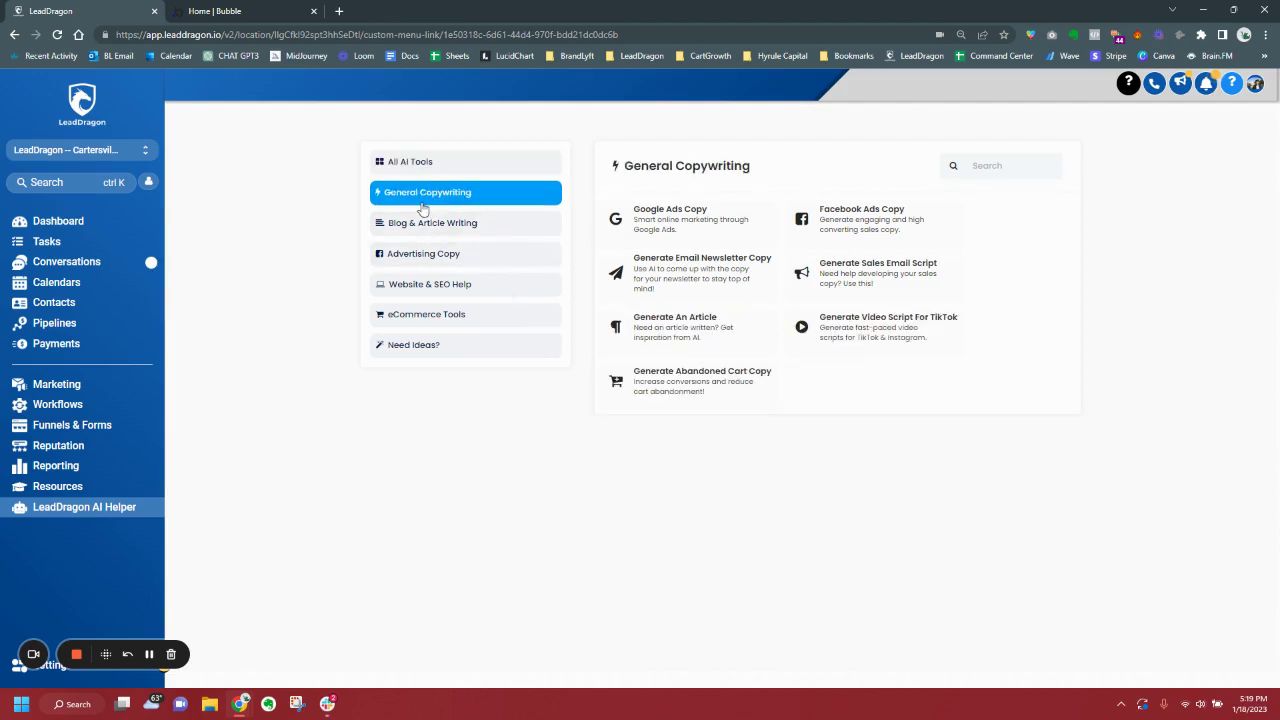
{"action": "left_click", "coordinate": [396, 171]}
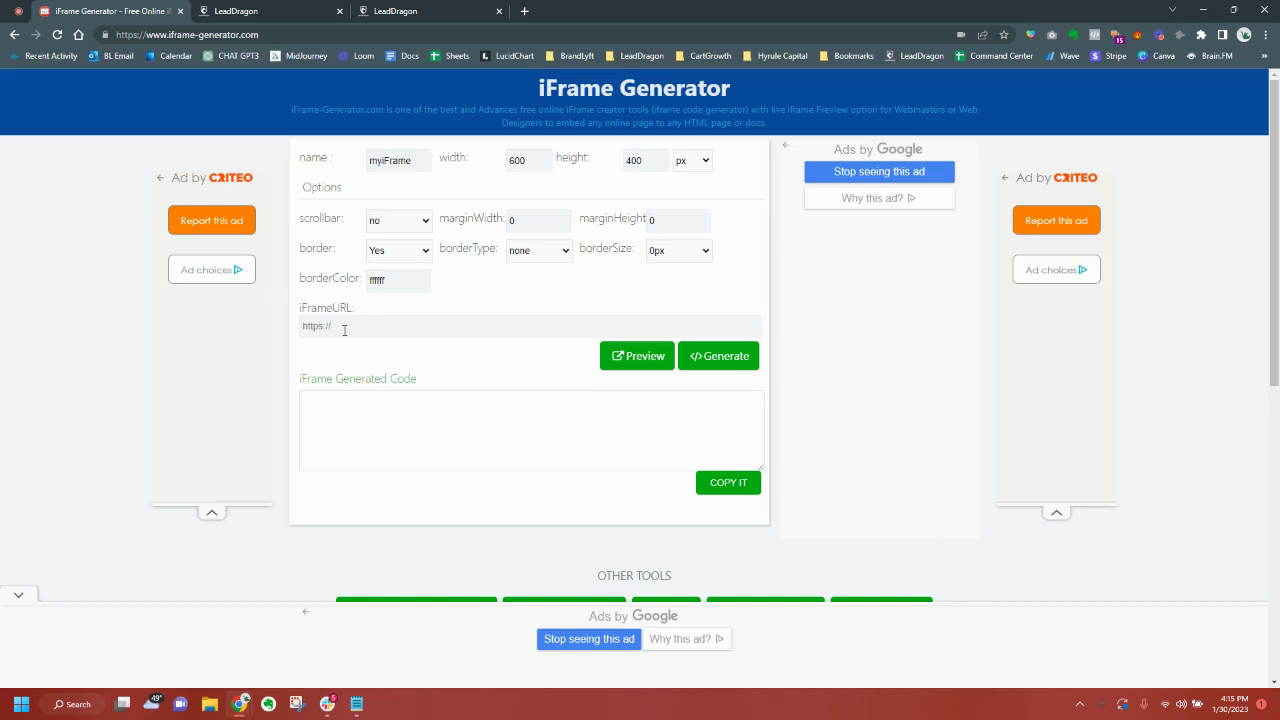
Generate and copy iframe code for the copied aigpt3422.whitelabelgpt3.com company URL, with width 1200 px and height 1000 px.
{"action": "key", "text": "ctrl+v"}
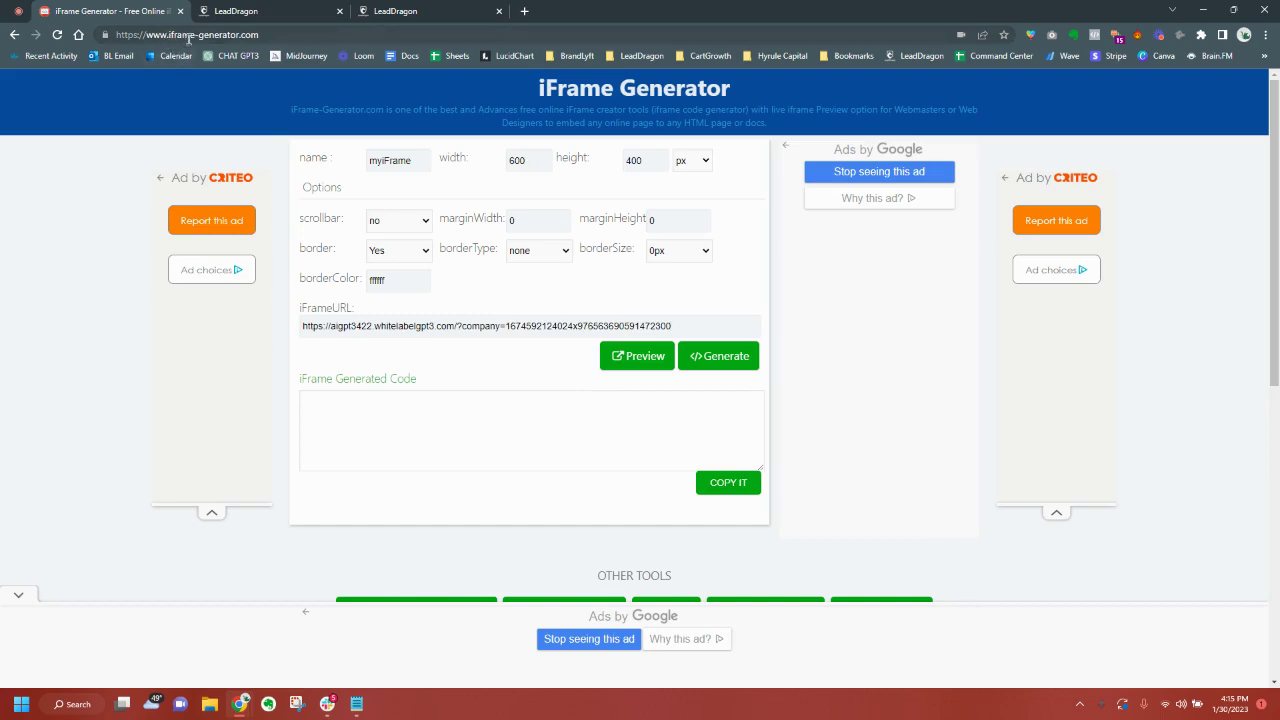
{"action": "double_click", "coordinate": [514, 162]}
{"action": "type", "text": "1200"}
{"action": "double_click", "coordinate": [640, 162]}
{"action": "type", "text": "1000"}
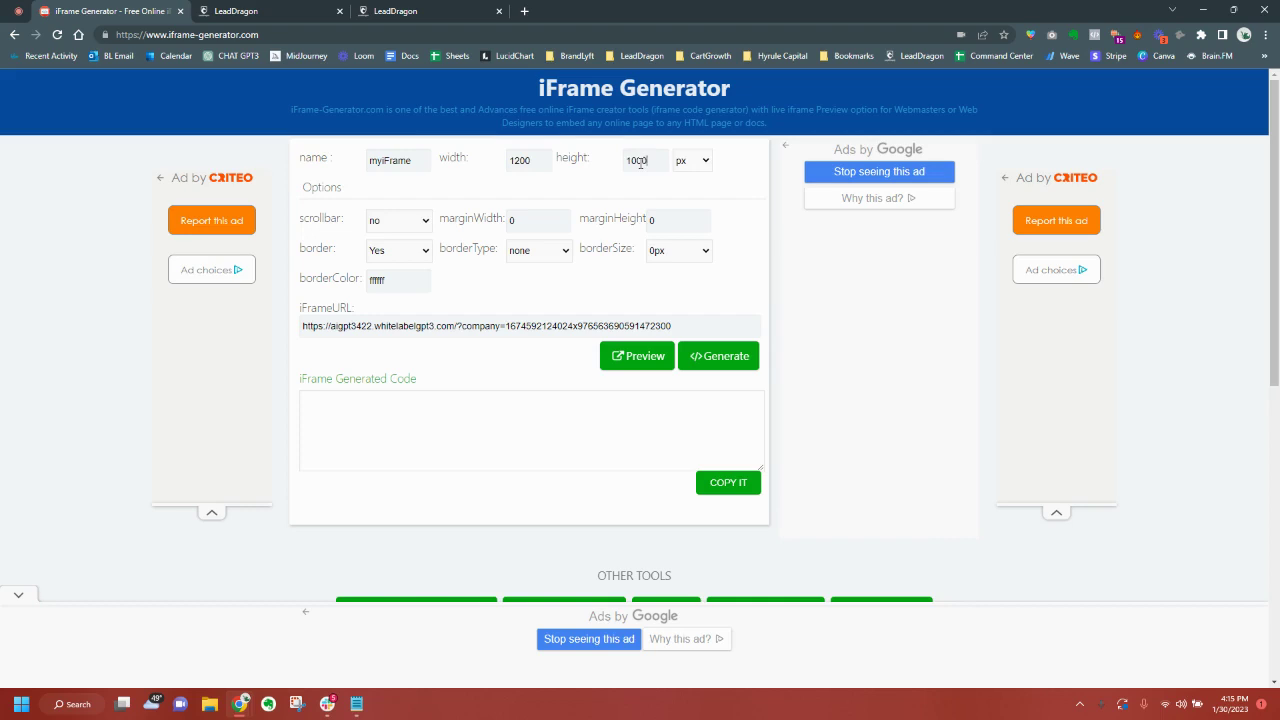
{"action": "left_click", "coordinate": [711, 358]}
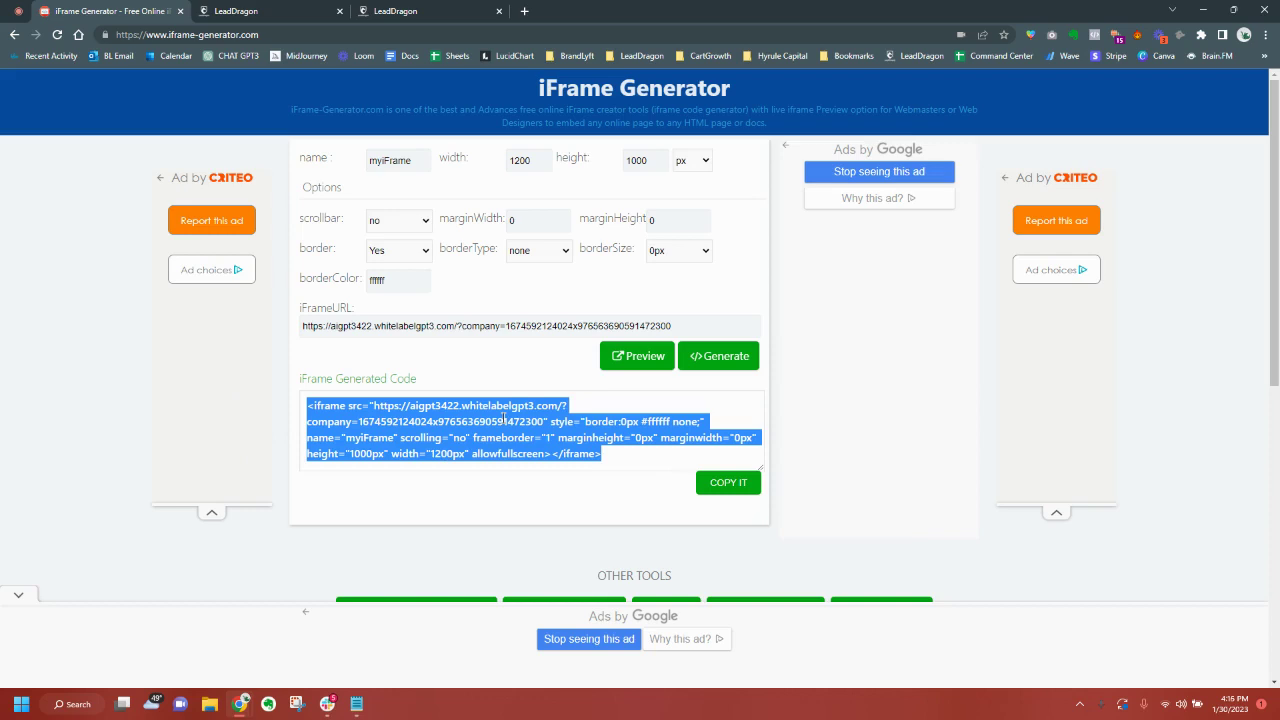
{"action": "left_click", "coordinate": [716, 490]}
Switch to the LeadDragon page builder and replace the intake form with a Custom JS/HTML element.
{"action": "left_click", "coordinate": [392, 12]}
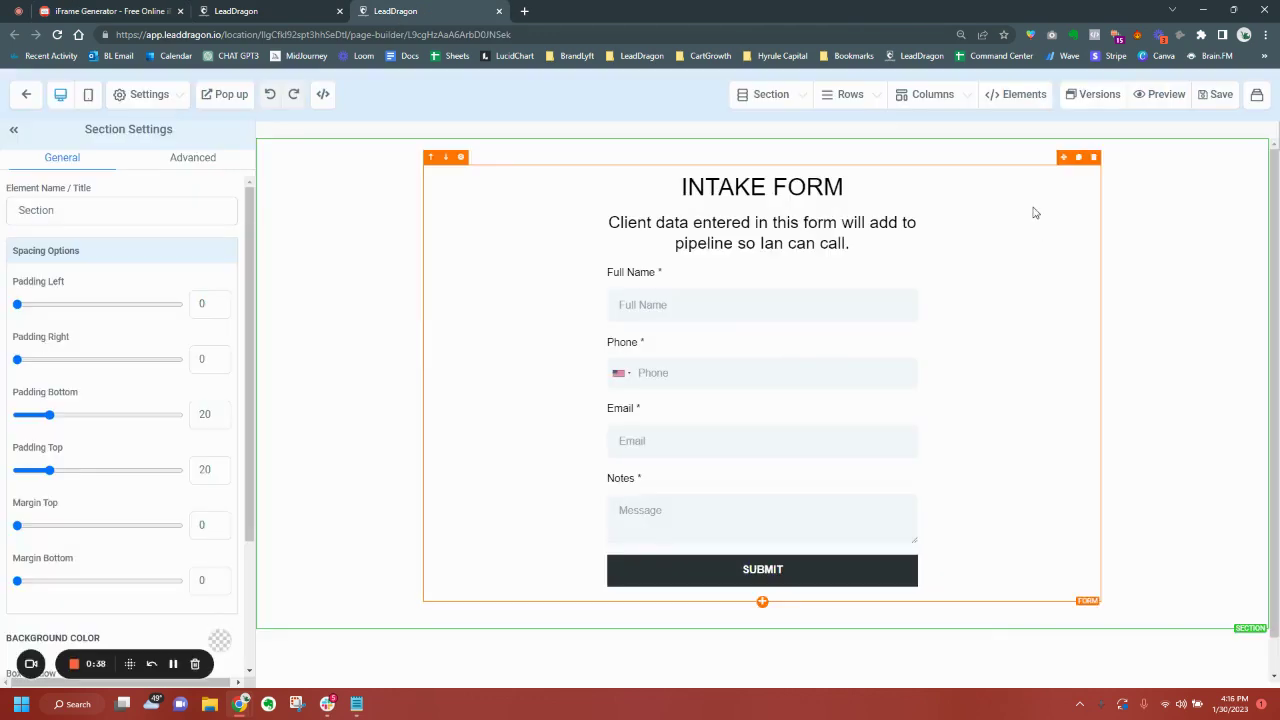
{"action": "left_click", "coordinate": [1093, 160]}
{"action": "left_click", "coordinate": [752, 198]}
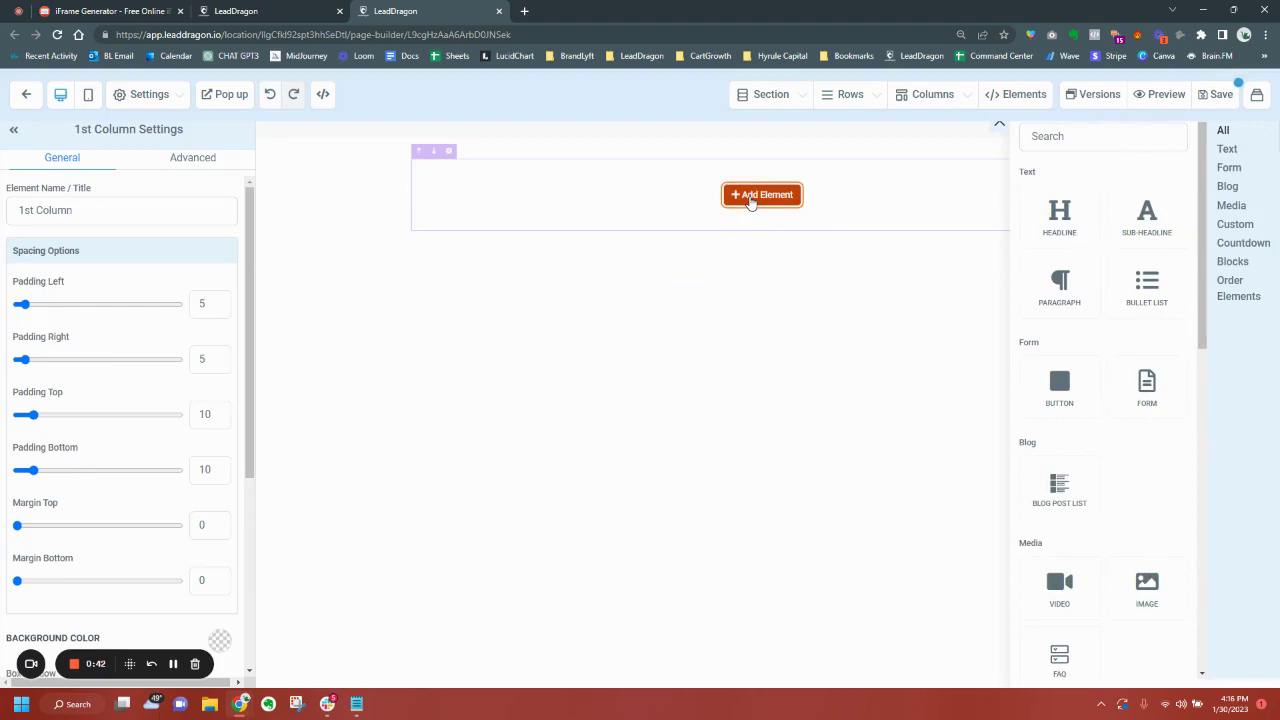
{"action": "scroll", "coordinate": [1091, 463], "scroll_direction": "down", "scroll_amount": 2}
{"action": "scroll", "coordinate": [1093, 466], "scroll_direction": "down", "scroll_amount": 1}
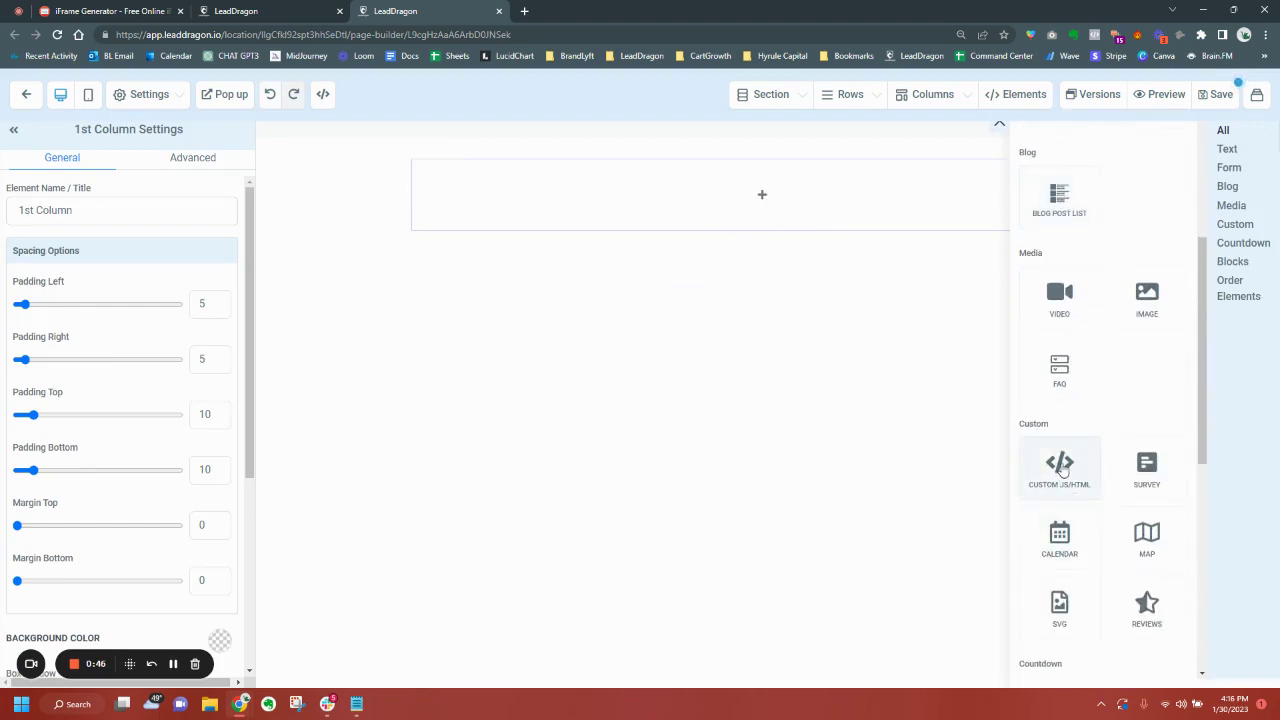
{"action": "left_click", "coordinate": [1058, 466]}
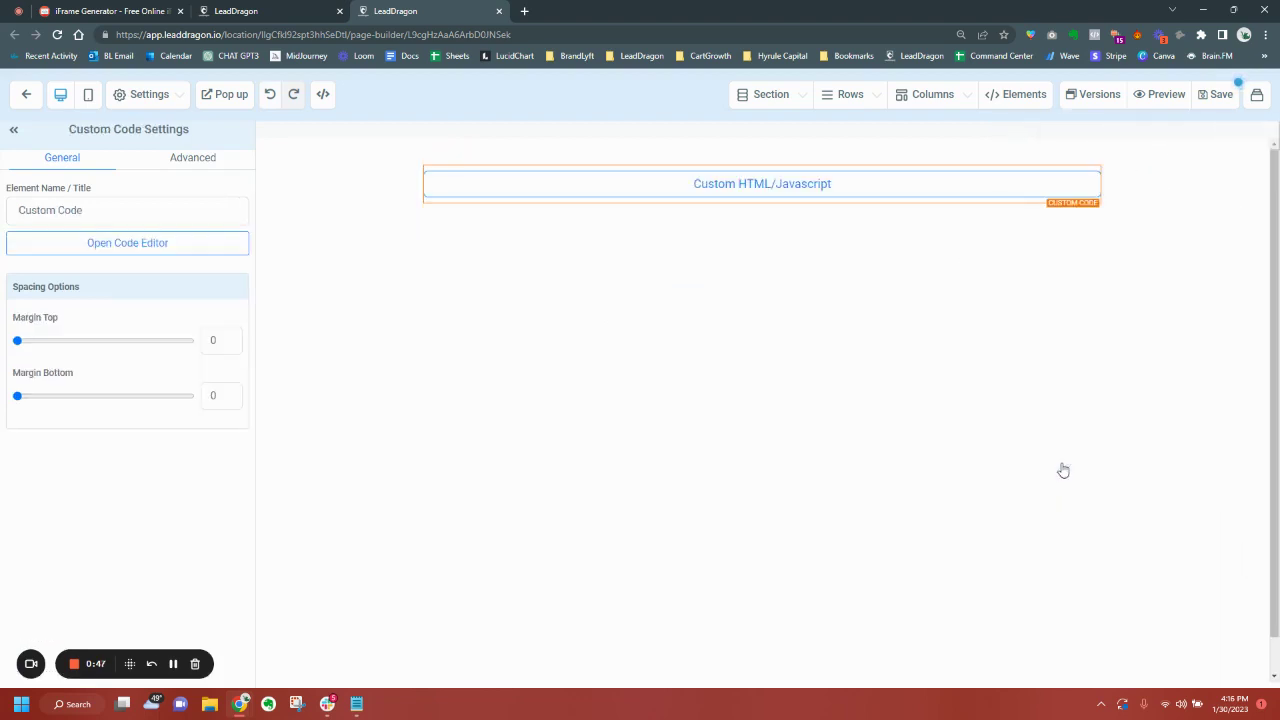
Paste the copied iframe code into the custom code element and save it.
{"action": "left_click", "coordinate": [128, 243]}
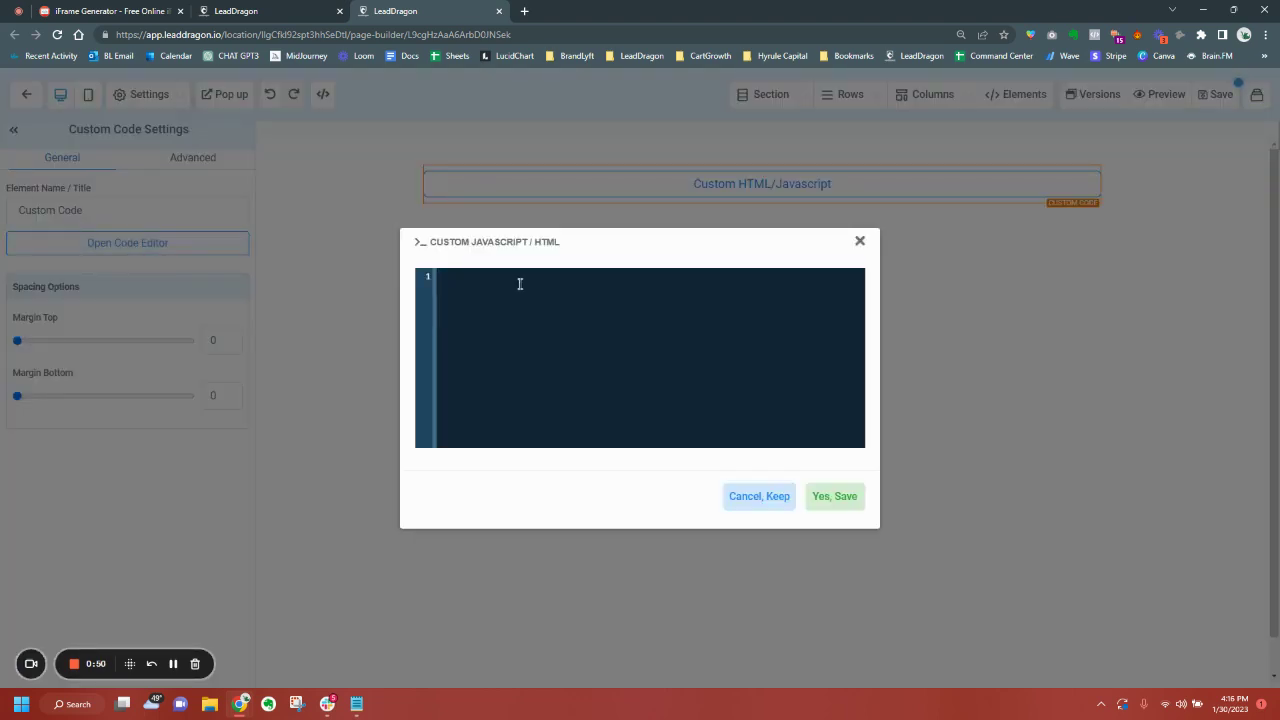
{"action": "key", "text": "ctrl+v"}
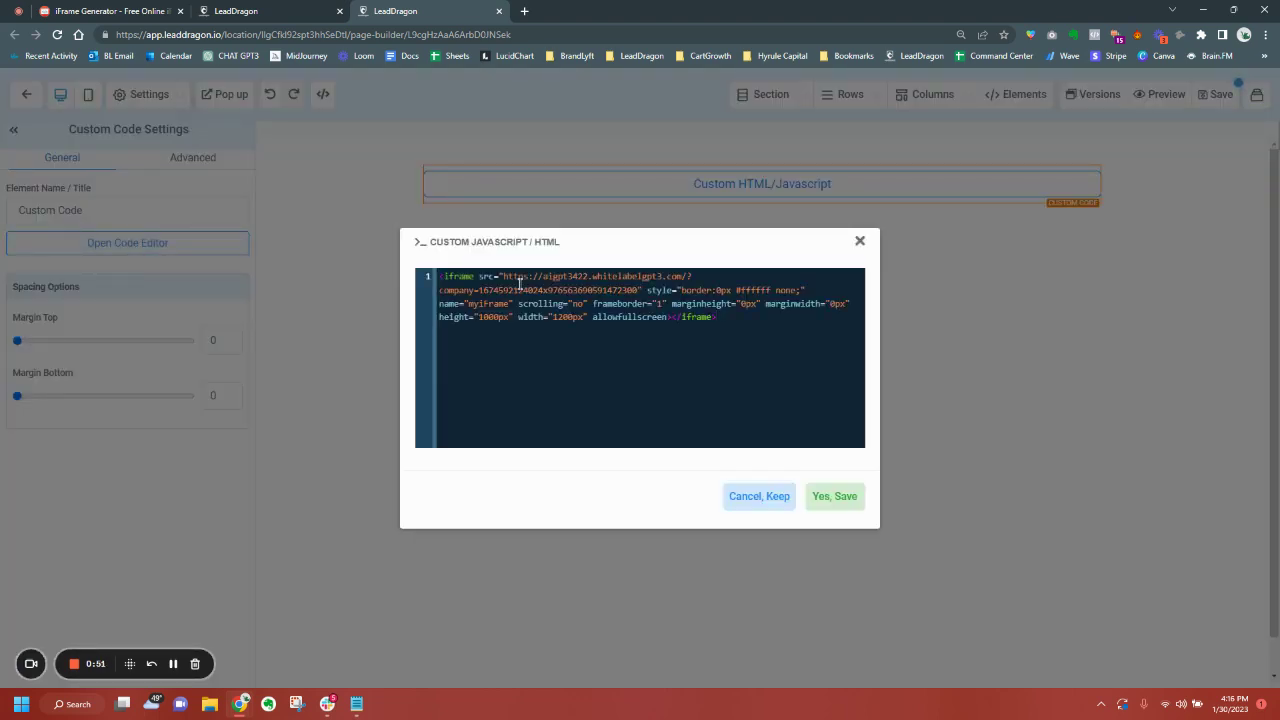
{"action": "left_click", "coordinate": [815, 497]}
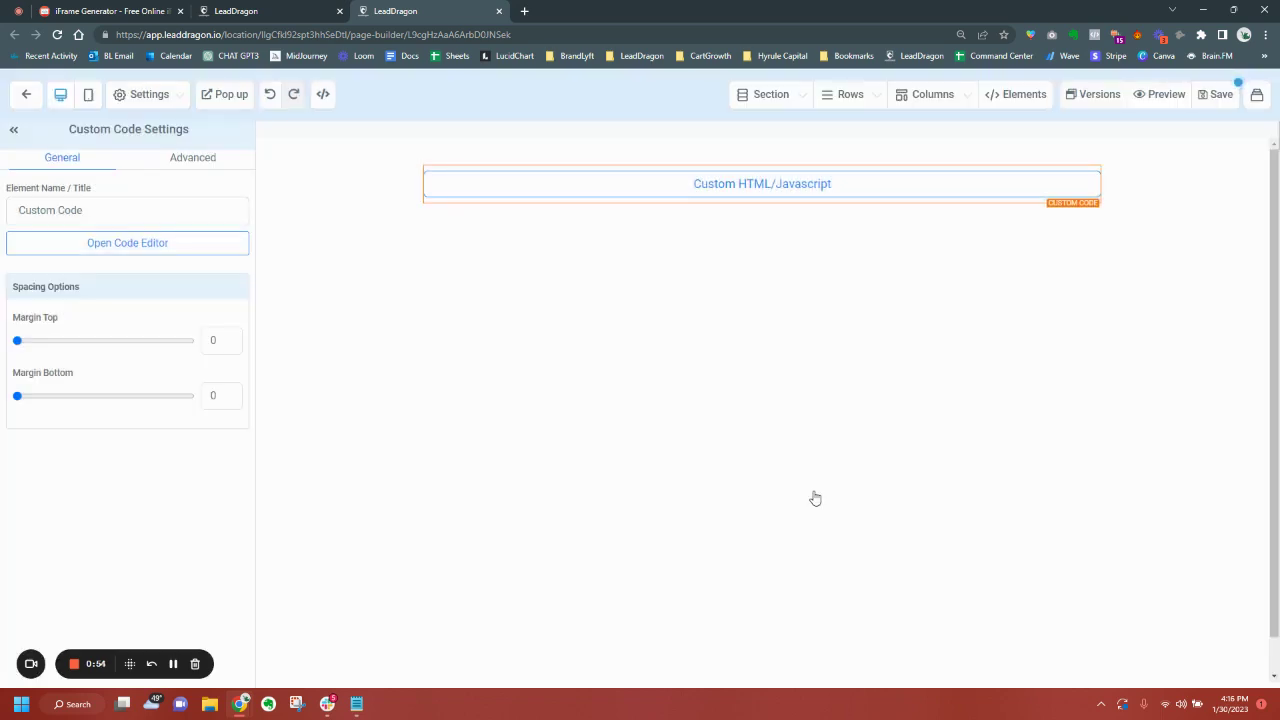
Preview the page and test the embedded AI dashboard by opening Generate Sales Email Script and returning to the tool list.
{"action": "left_click", "coordinate": [1150, 94]}
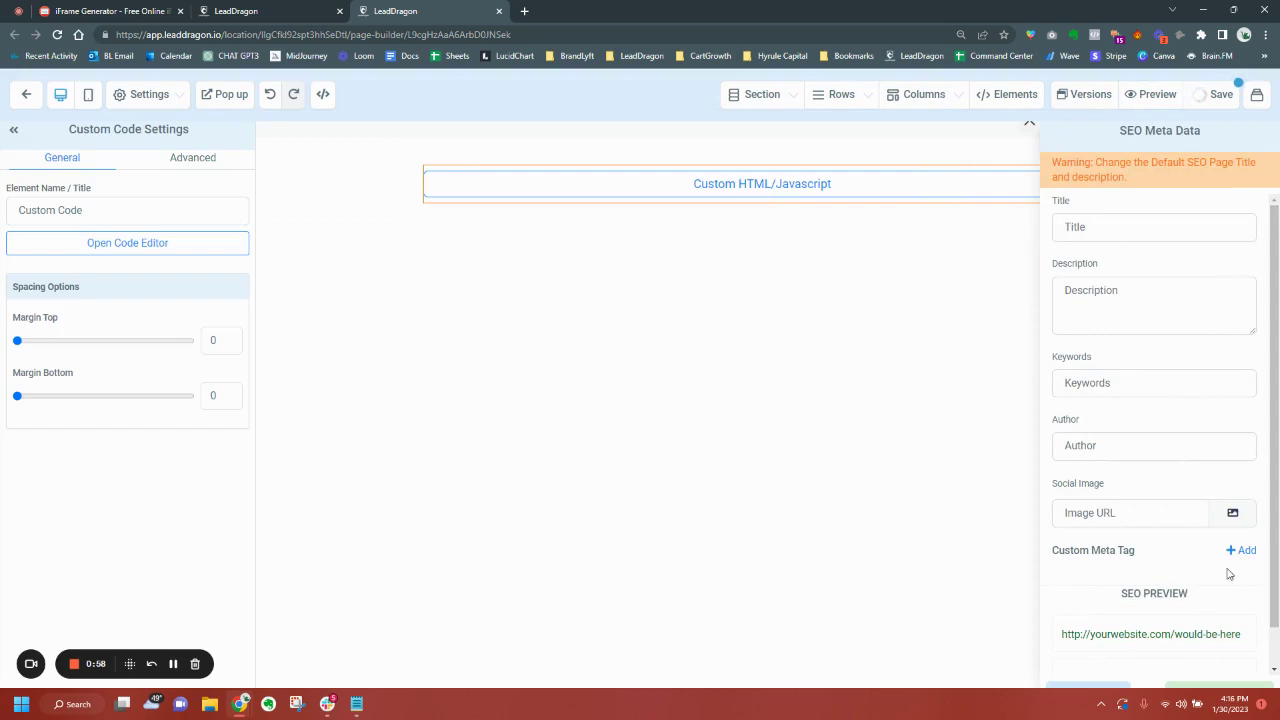
{"action": "scroll", "coordinate": [1229, 573], "scroll_direction": "down", "scroll_amount": 1}
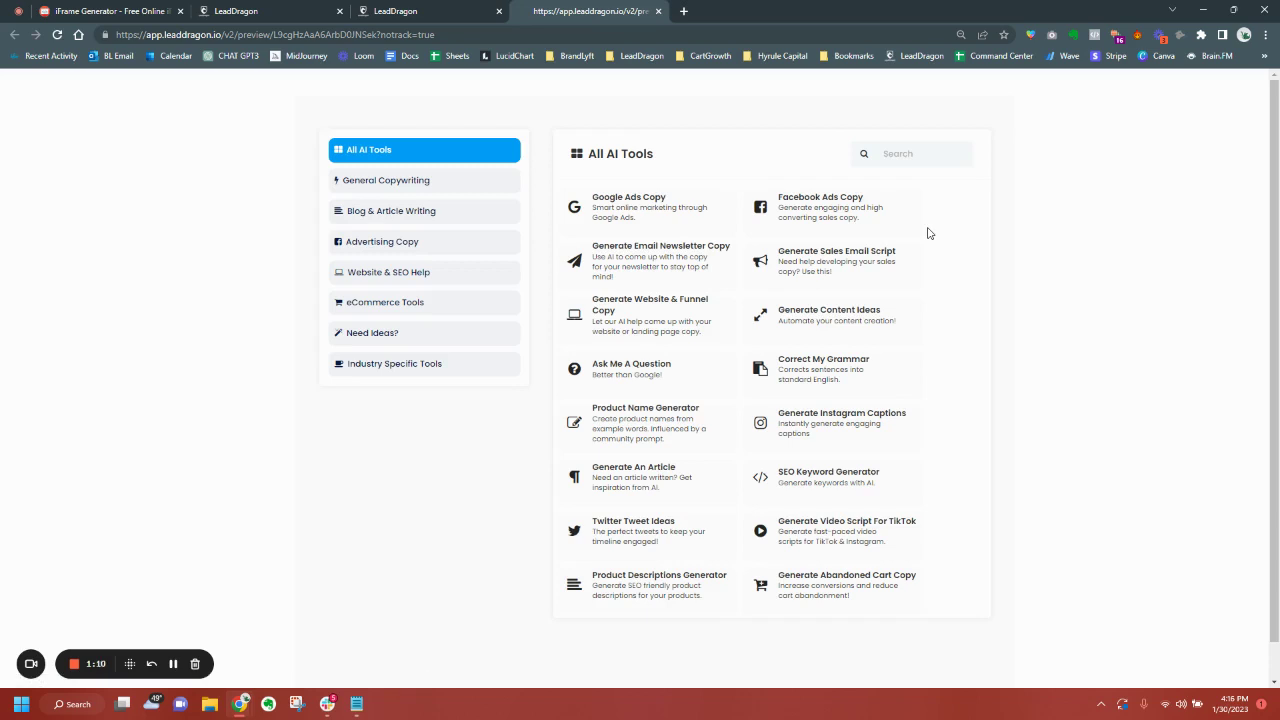
{"action": "left_click", "coordinate": [815, 252]}
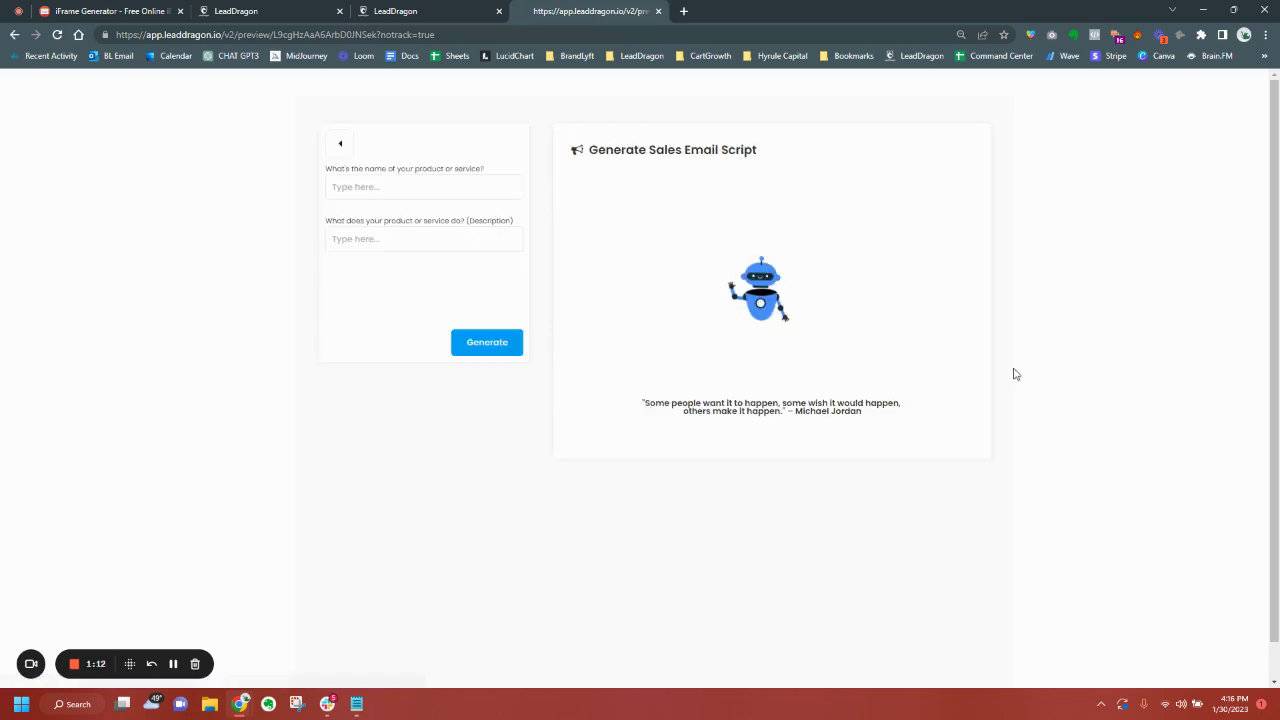
{"action": "left_click", "coordinate": [344, 145]}
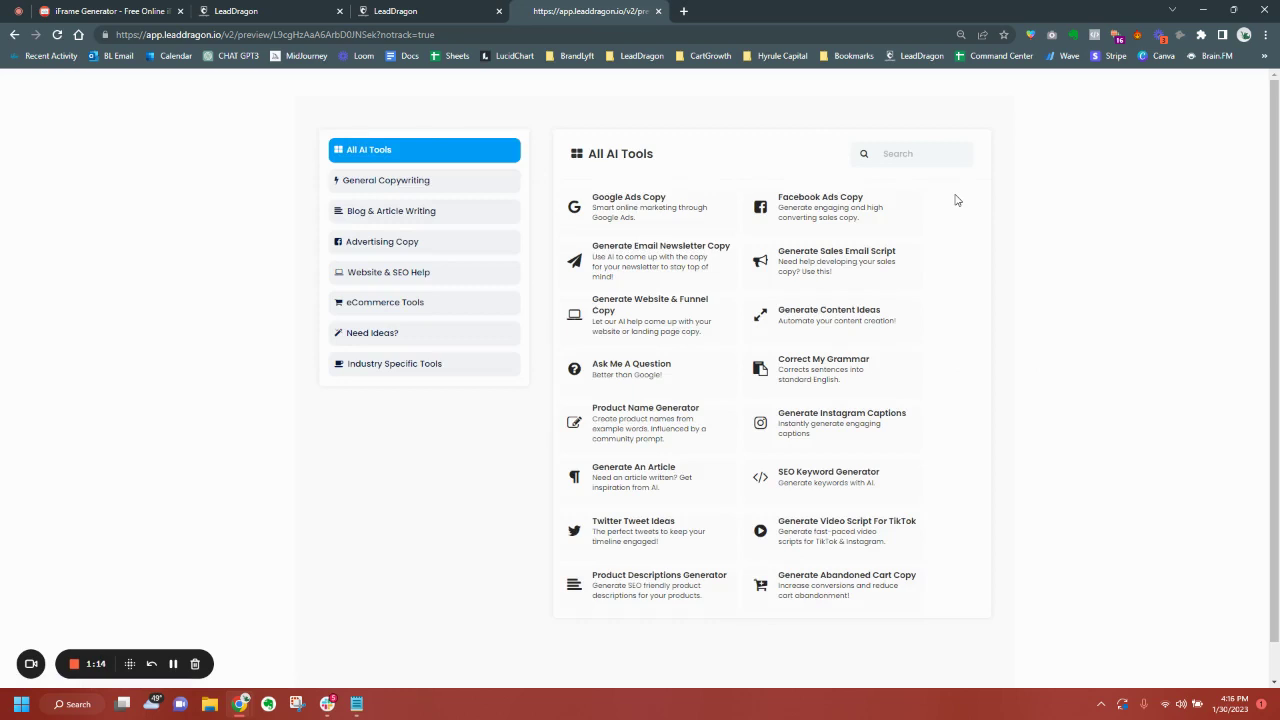